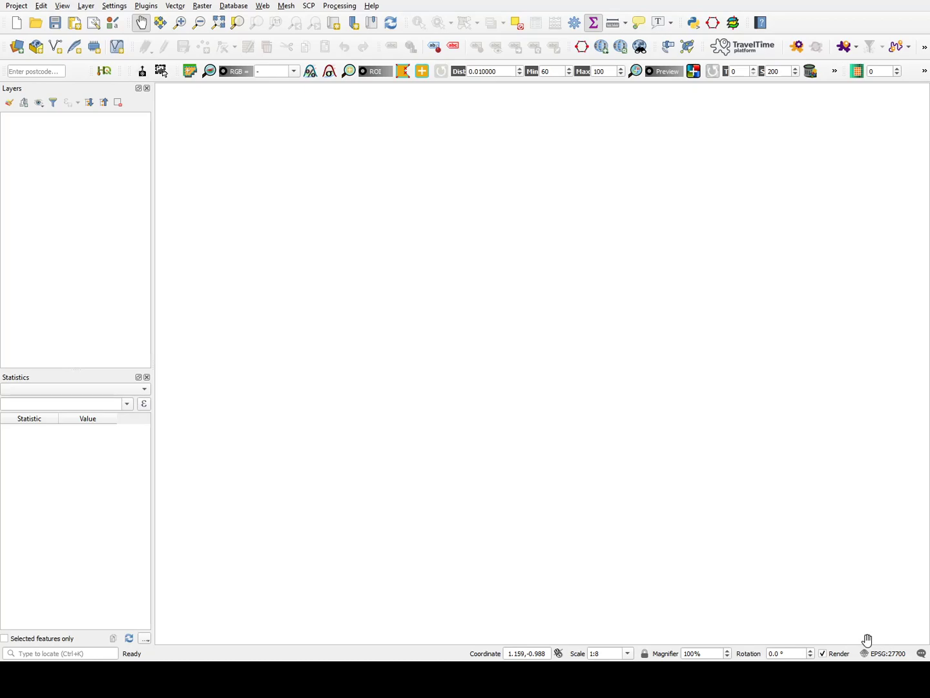
# Set the project coordinate reference system to OSGB 1936 / British National Grid (EPSG:27700)
pyautogui.click(897, 657)
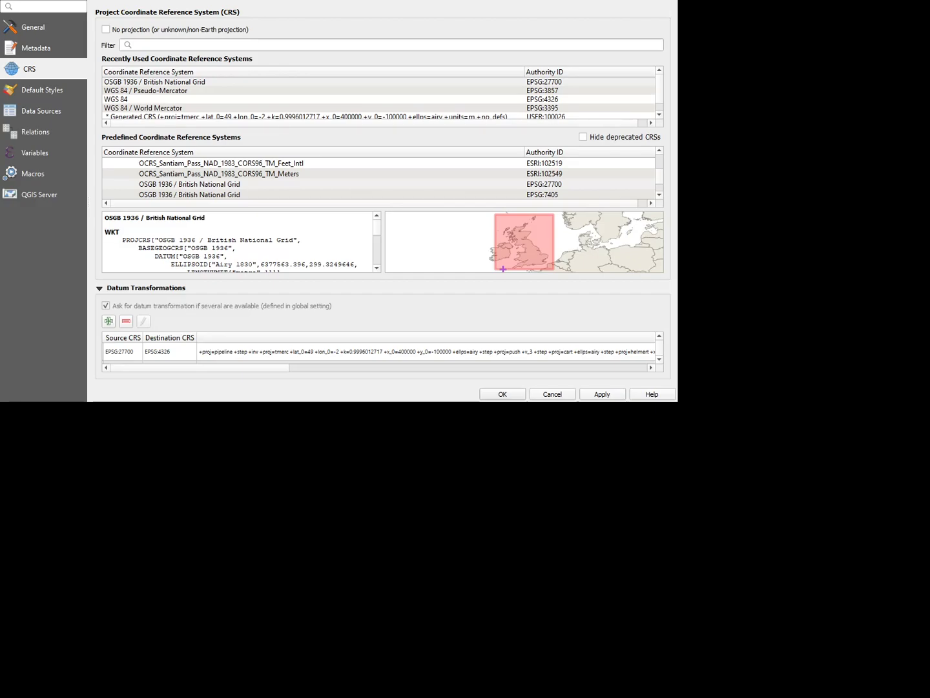
pyautogui.click(198, 83)
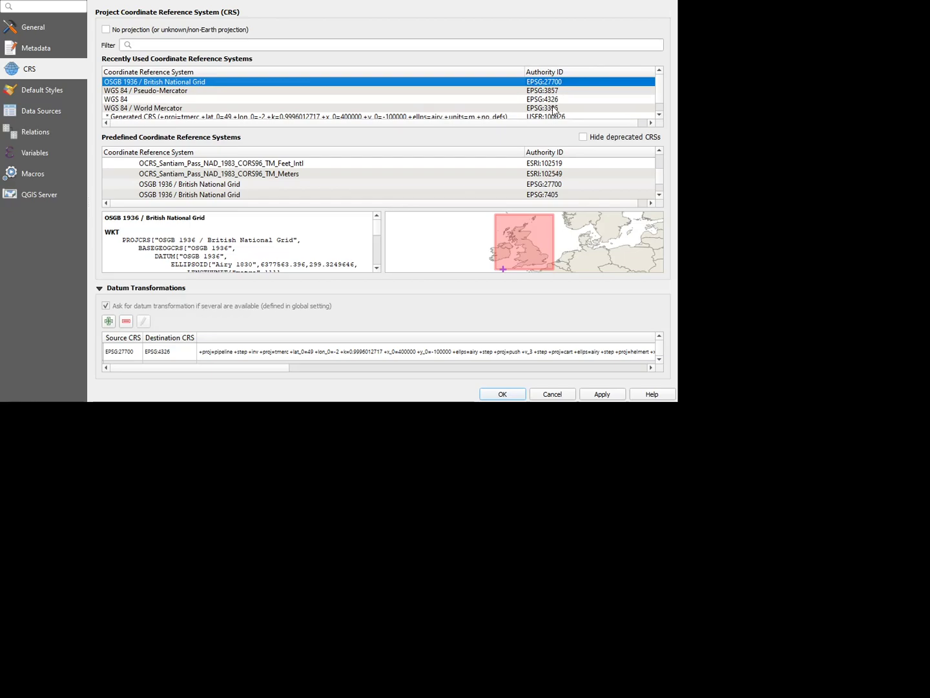
pyautogui.click(166, 91)
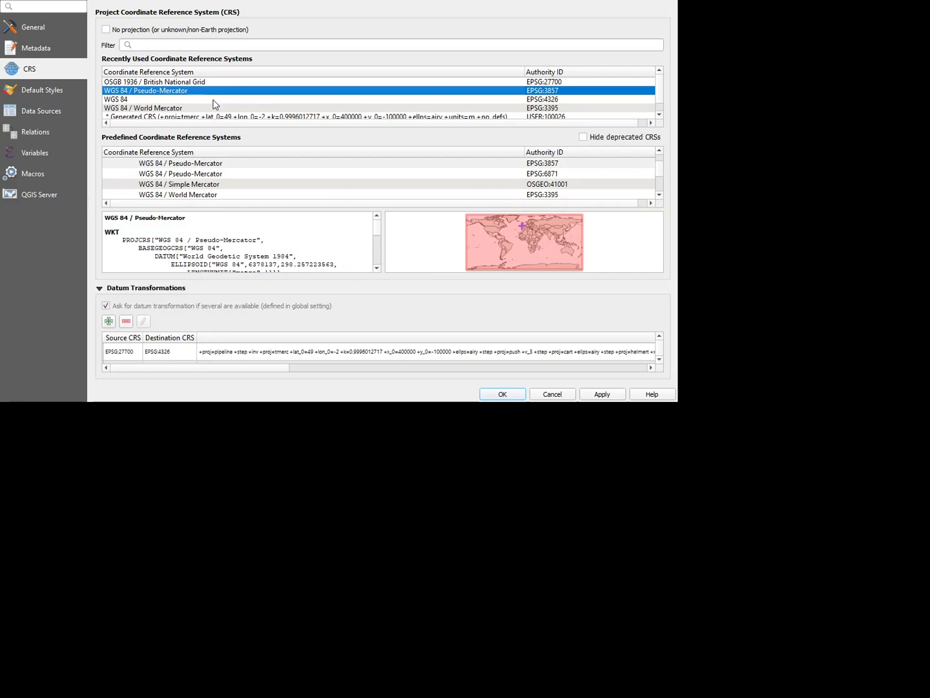
pyautogui.click(216, 100)
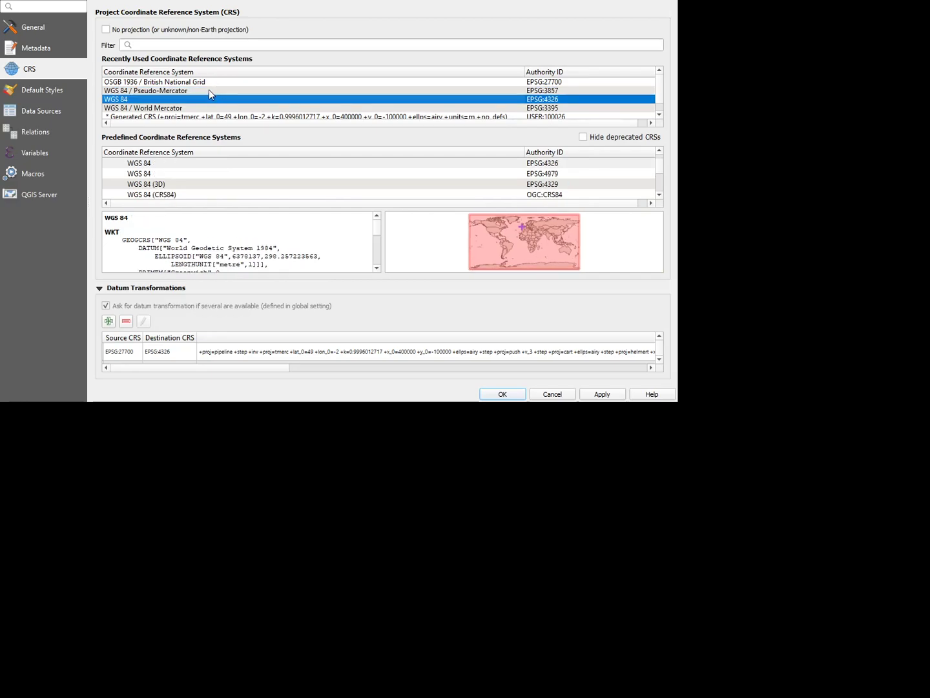
pyautogui.click(206, 83)
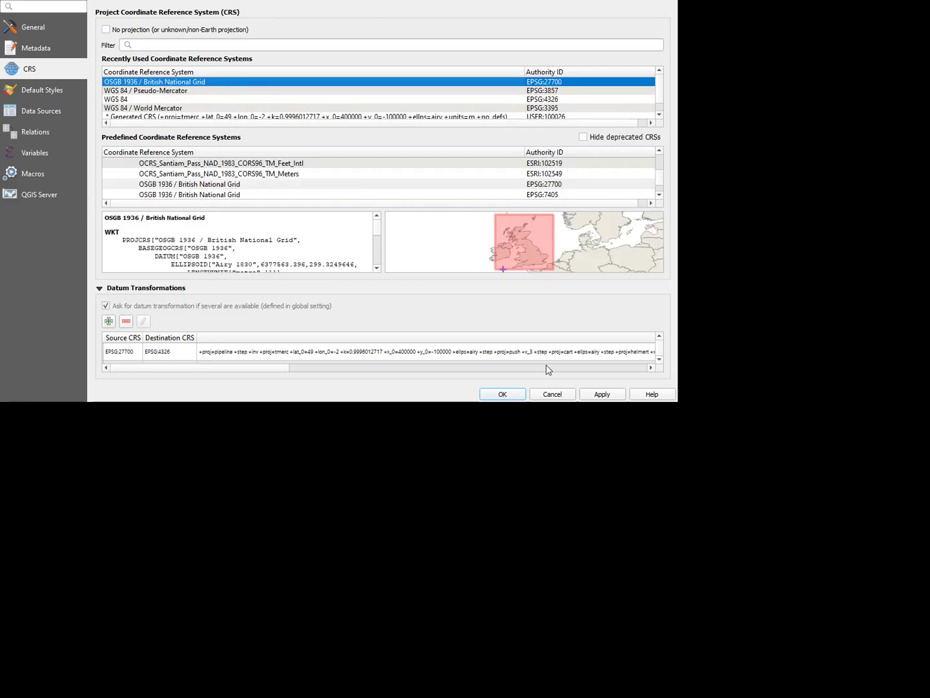
pyautogui.click(610, 395)
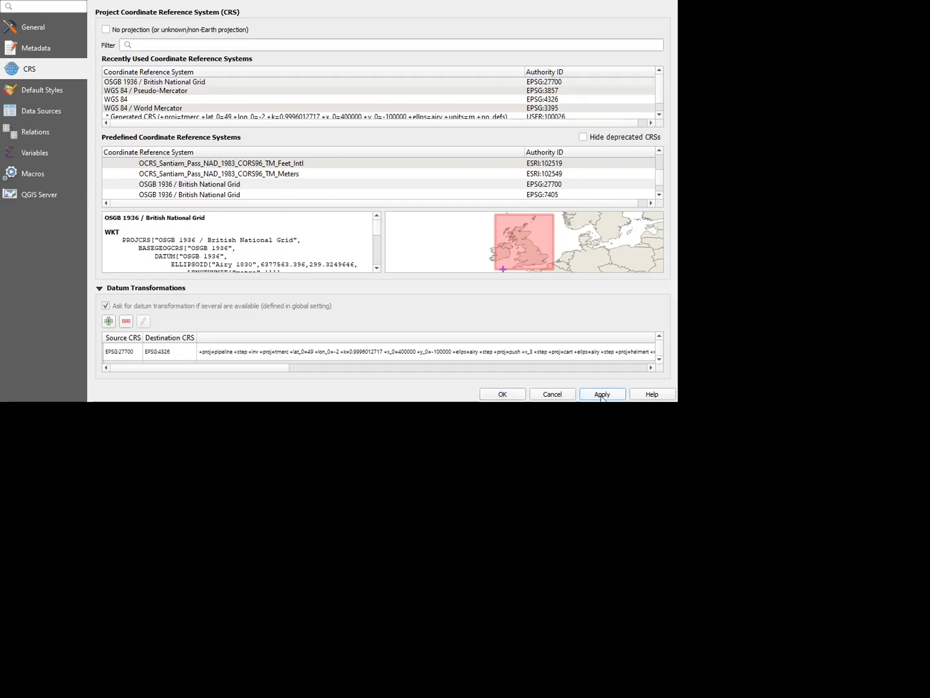
pyautogui.click(502, 393)
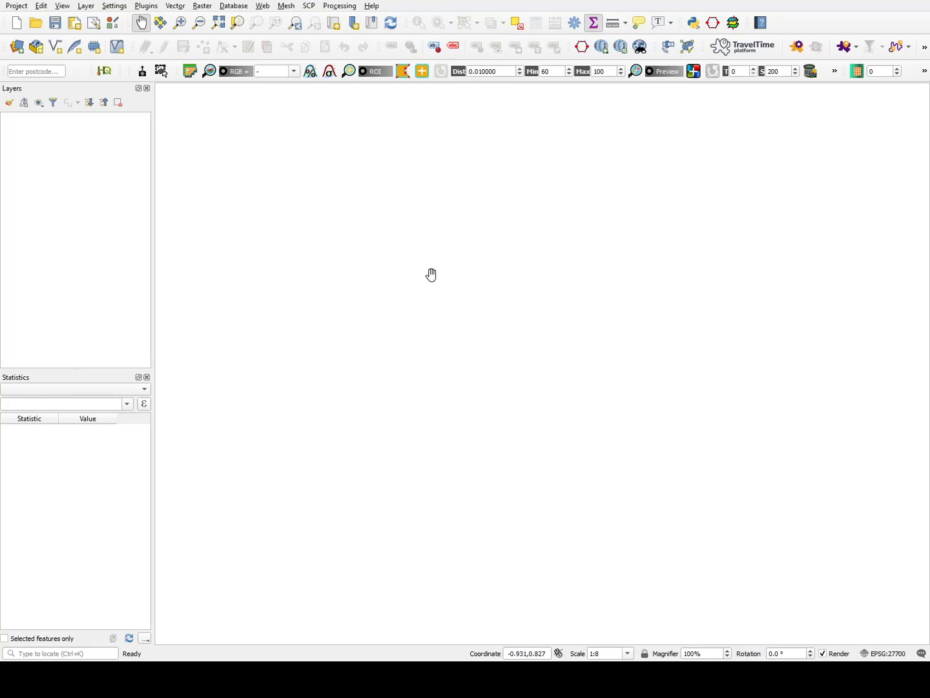
# Add the Google Maps and Google Satellite basemap layers to the project
pyautogui.click(90, 7)
pyautogui.click(288, 163)
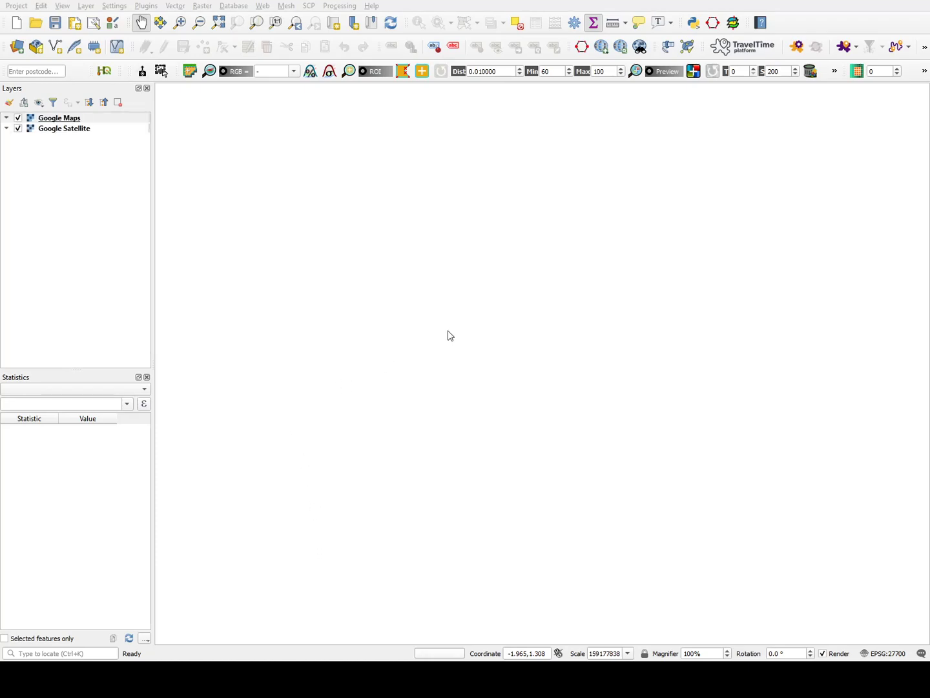
pyautogui.click(577, 280)
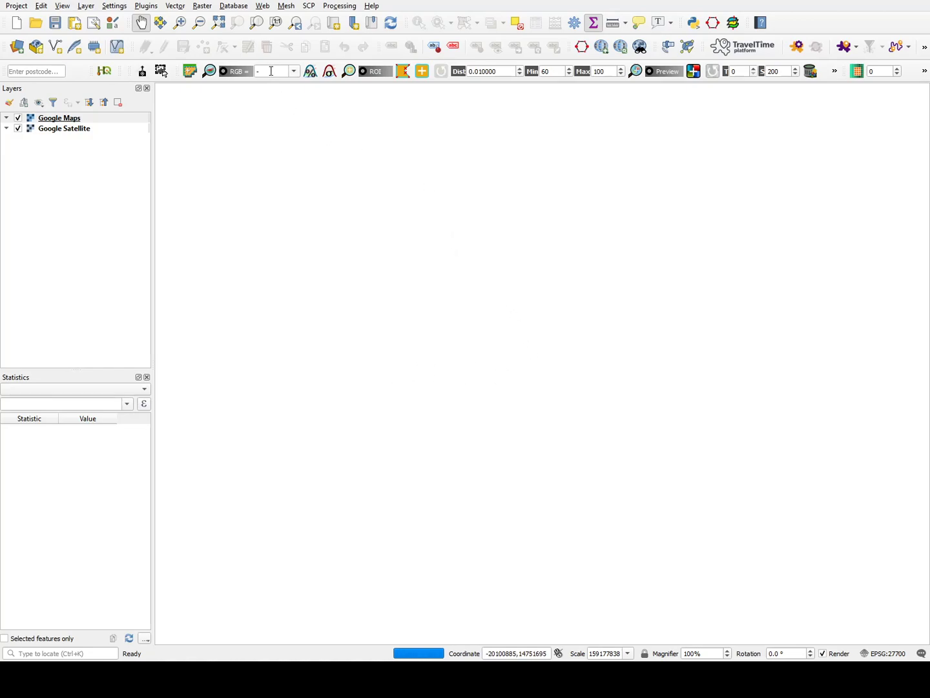
# Start adding a delimited text layer, using compile.csv from the codepo_gb Data\CSV folder as the source file
pyautogui.click(86, 8)
pyautogui.click(365, 91)
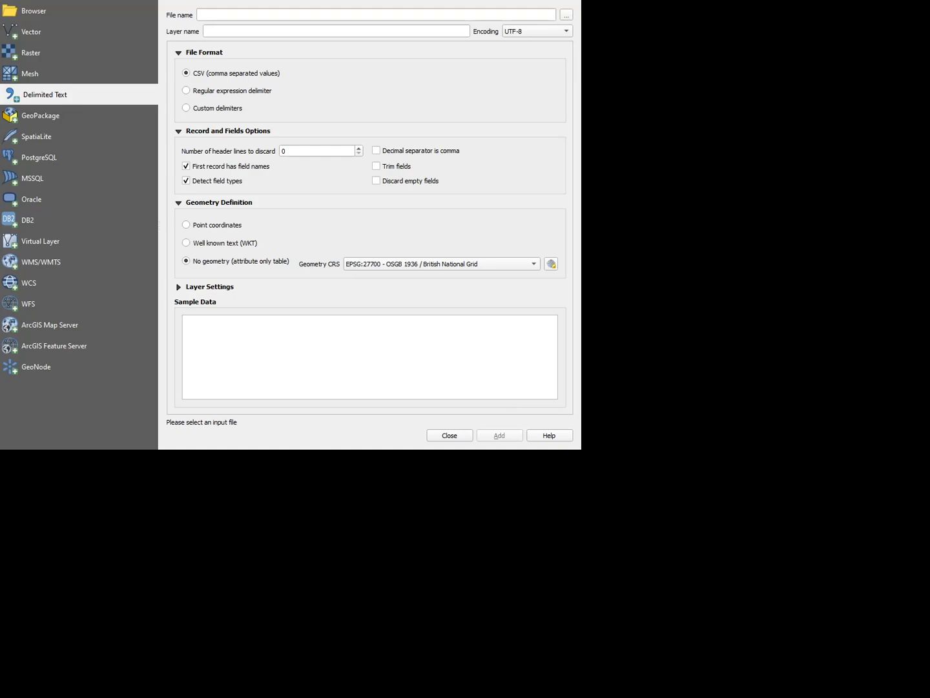
pyautogui.click(313, 2)
pyautogui.click(371, 331)
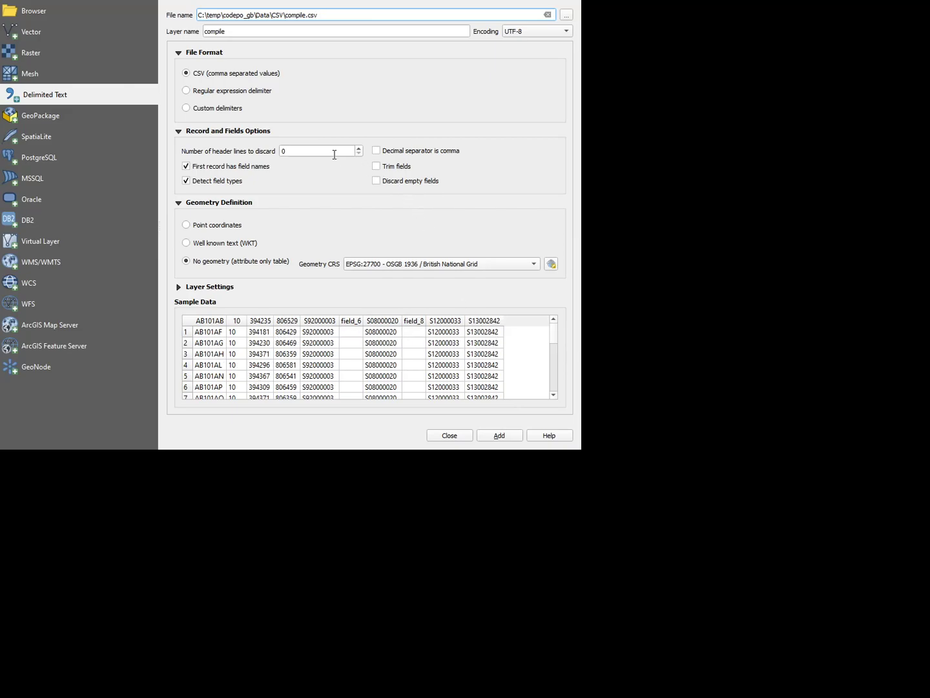
# Treat the first record as data, define point coordinates with field_3 as X and field_4 as Y, and add the compile layer
pyautogui.click(187, 167)
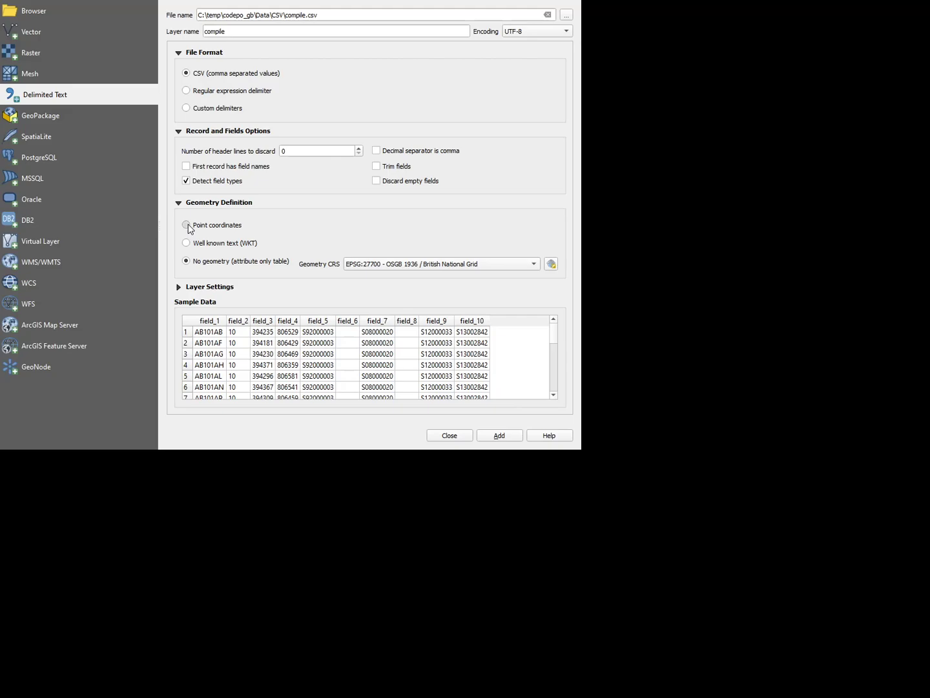
pyautogui.click(187, 225)
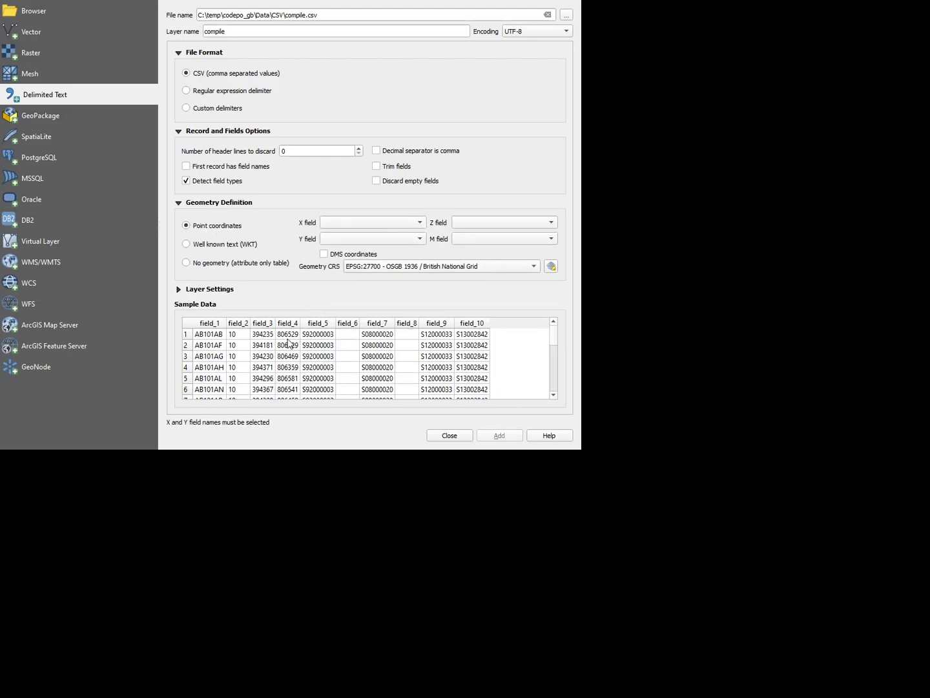
pyautogui.click(419, 222)
pyautogui.click(360, 248)
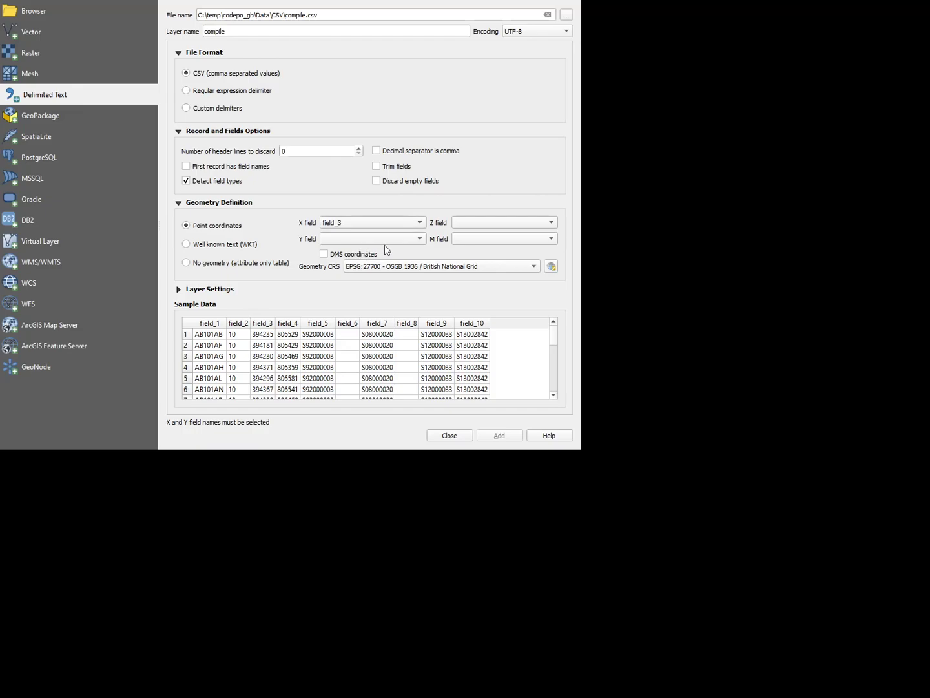
pyautogui.click(422, 239)
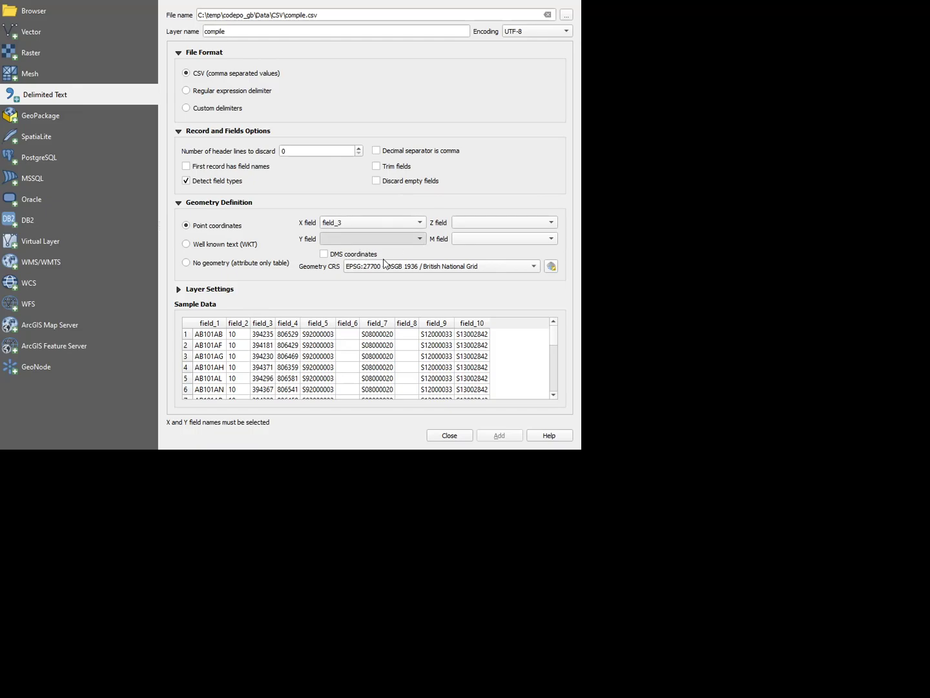
pyautogui.click(365, 285)
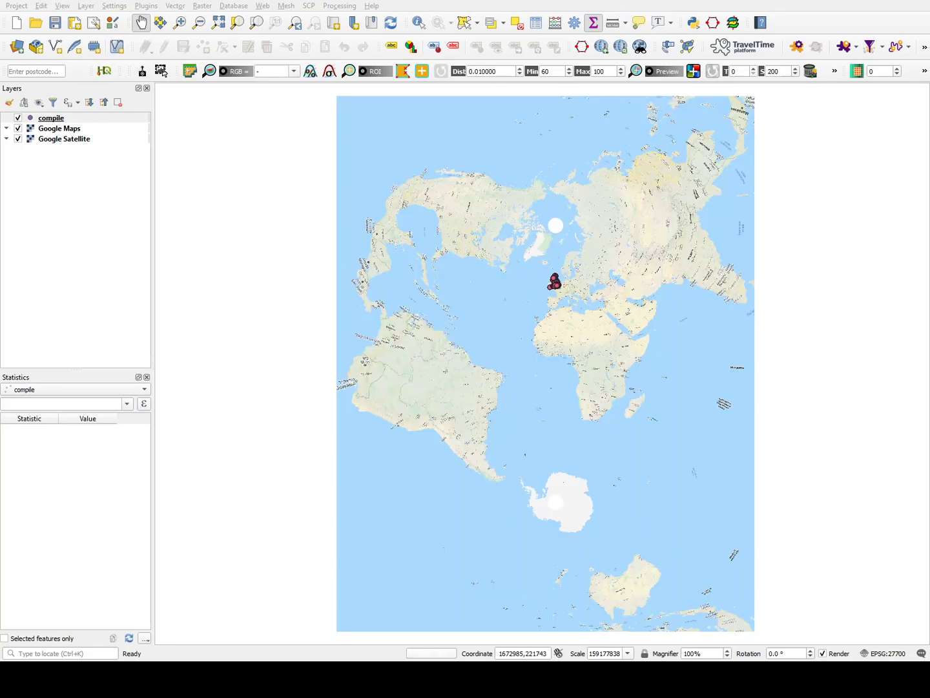
# Hide the Google Maps layer to view the compile points around West Hallam over the Google Satellite imagery
pyautogui.scroll(2, 555, 281)
pyautogui.scroll(2, 563, 282)
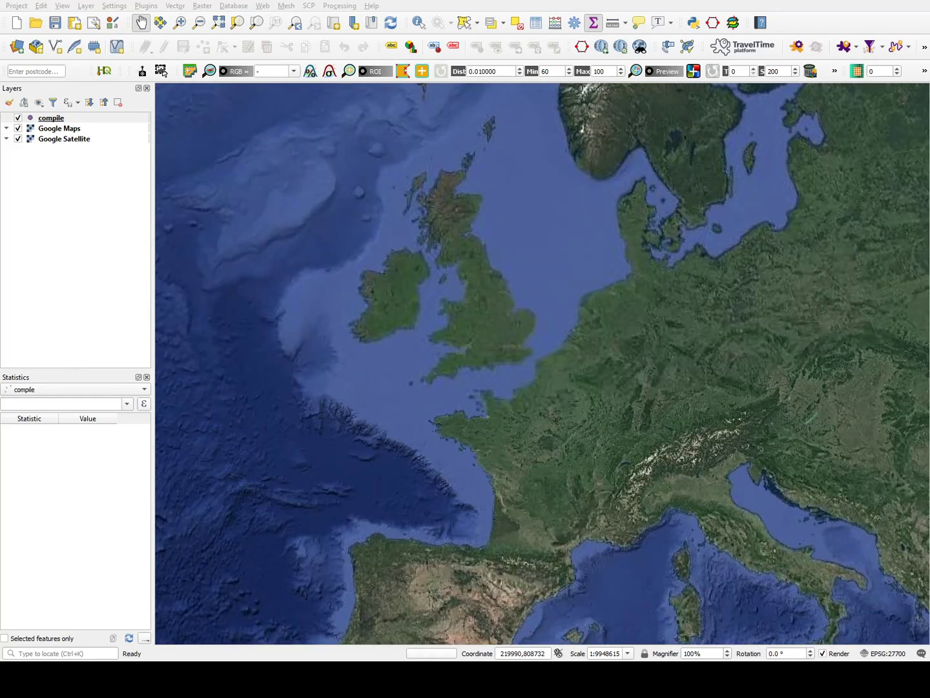
pyautogui.scroll(1, 469, 253)
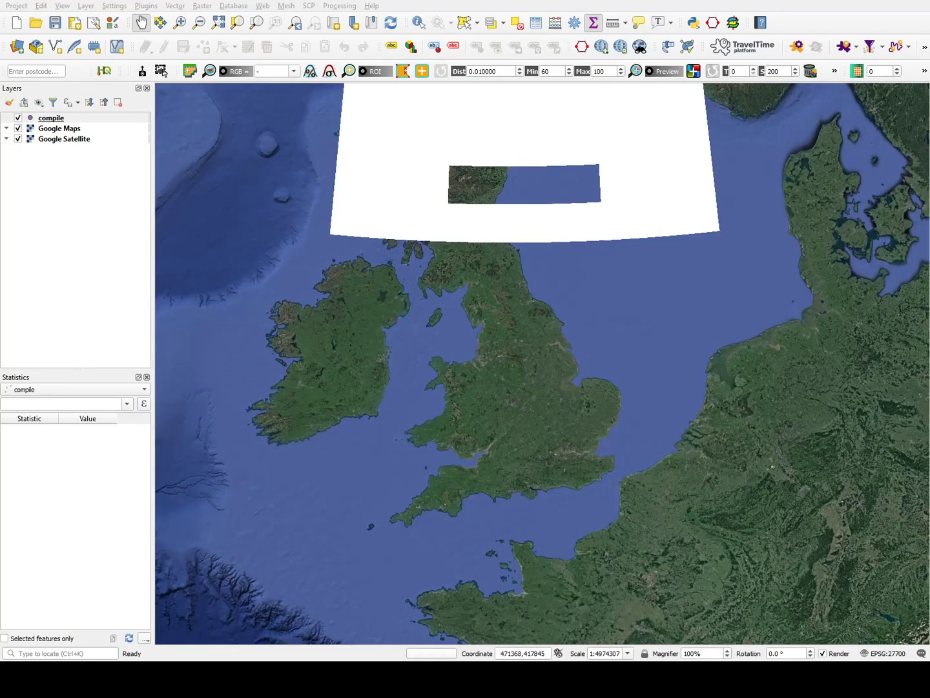
pyautogui.scroll(6, 491, 388)
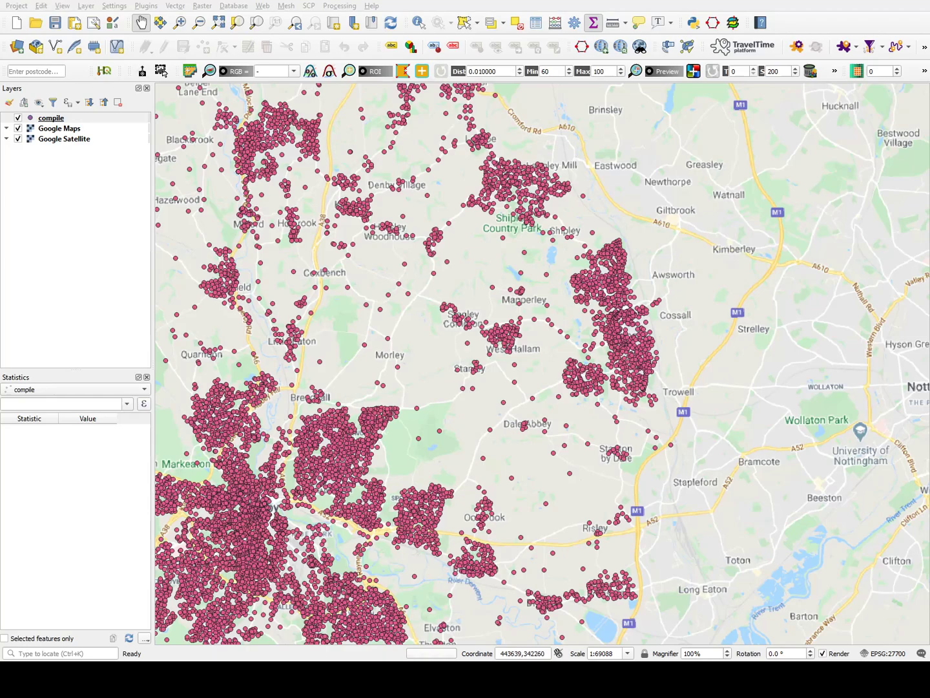
pyautogui.scroll(2, 479, 391)
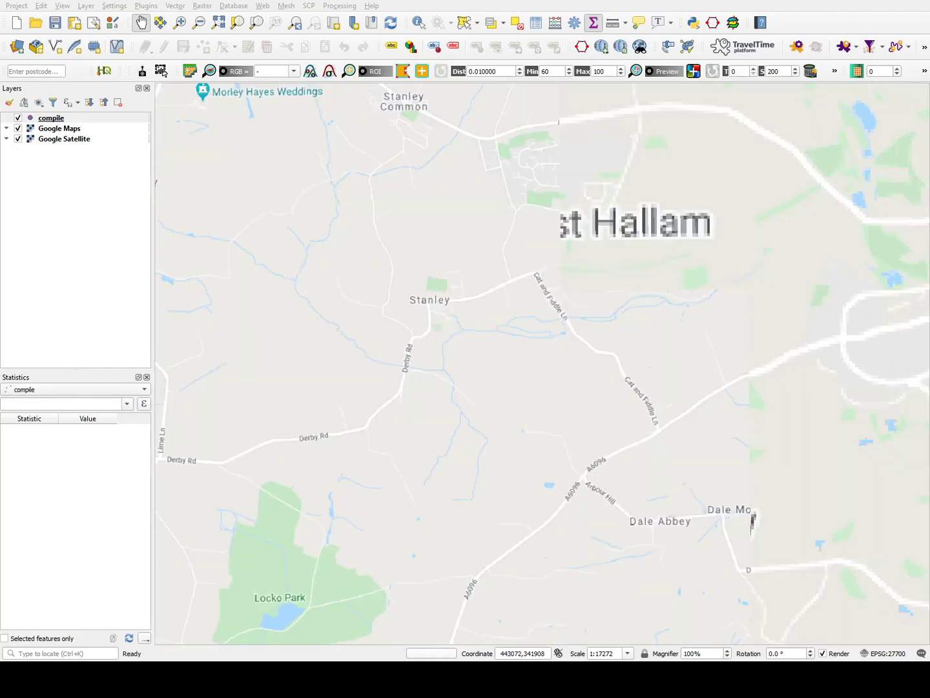
pyautogui.moveTo(576, 143); pyautogui.dragTo(498, 265)
pyautogui.scroll(2, 498, 264)
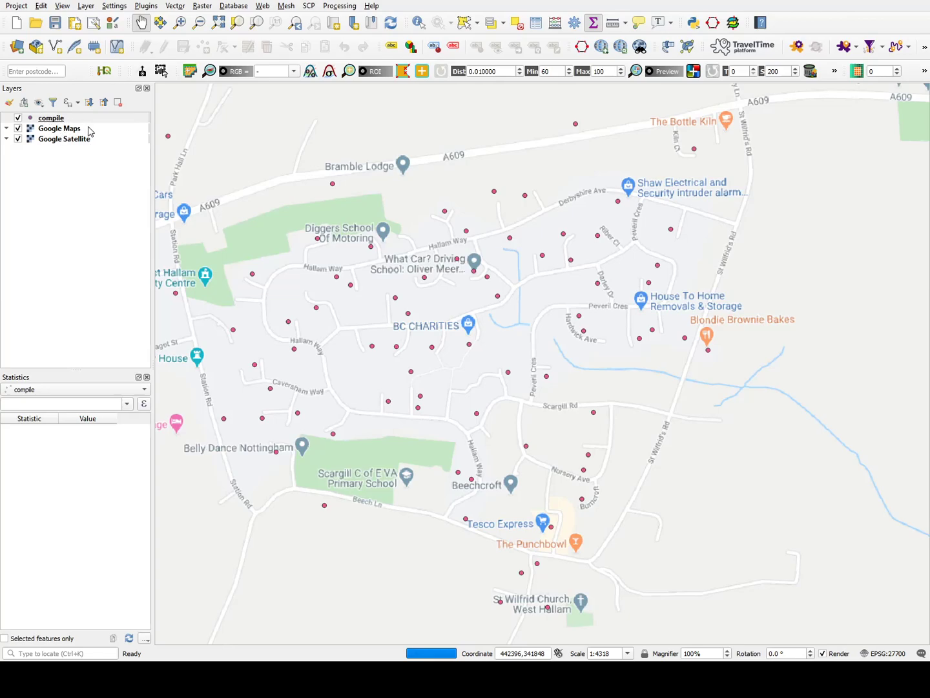
pyautogui.click(19, 129)
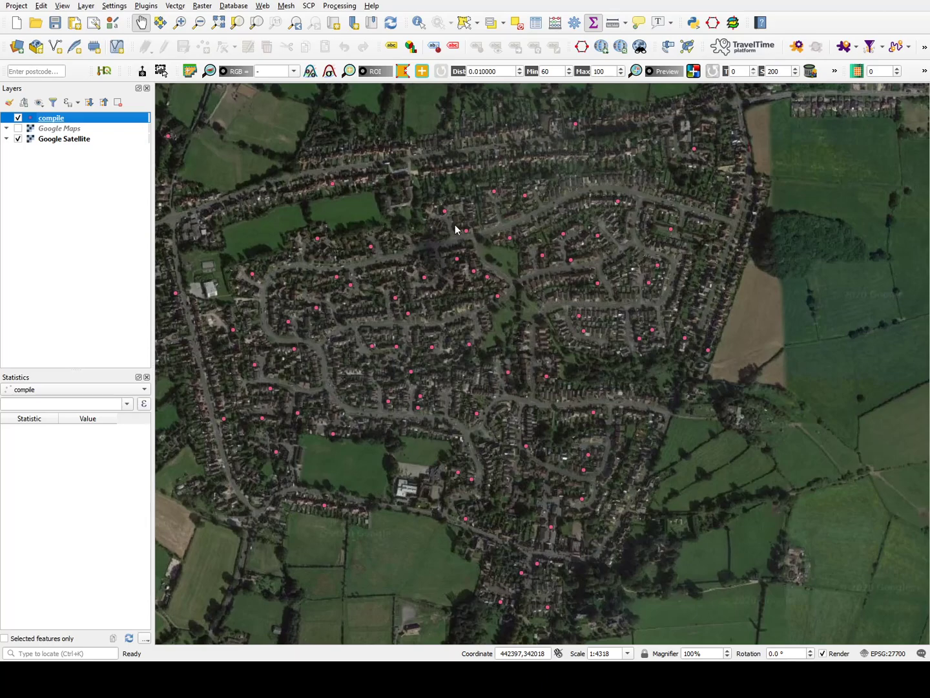
# Examine the compile points over the satellite imagery of the village north of West Hallam and select the compile layer
pyautogui.moveTo(601, 475); pyautogui.dragTo(624, 632)
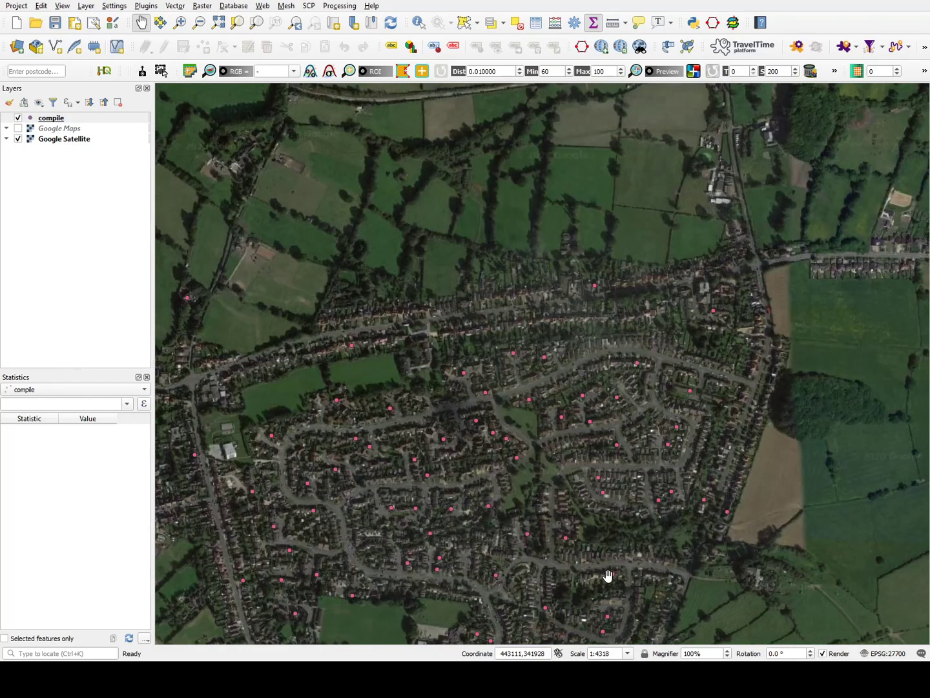
pyautogui.moveTo(623, 242); pyautogui.dragTo(663, 578)
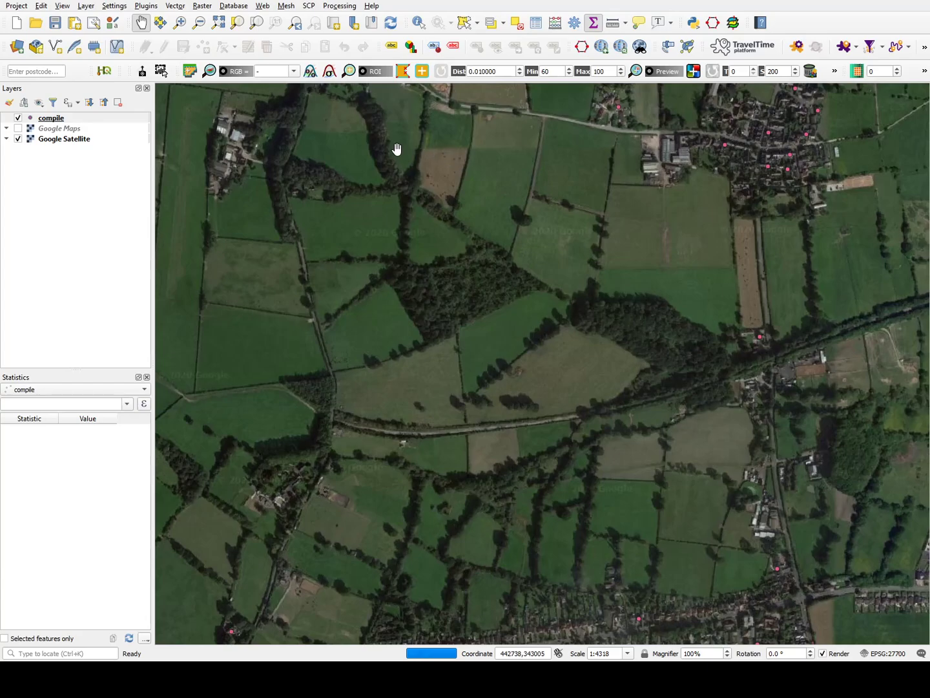
pyautogui.moveTo(800, 204); pyautogui.dragTo(679, 329)
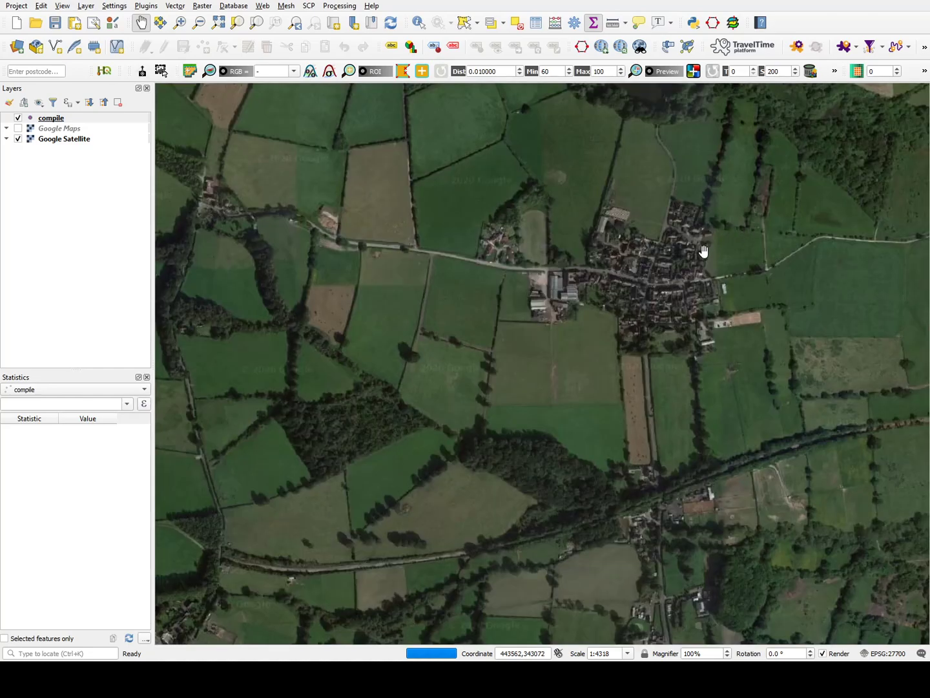
pyautogui.moveTo(698, 258); pyautogui.dragTo(629, 322)
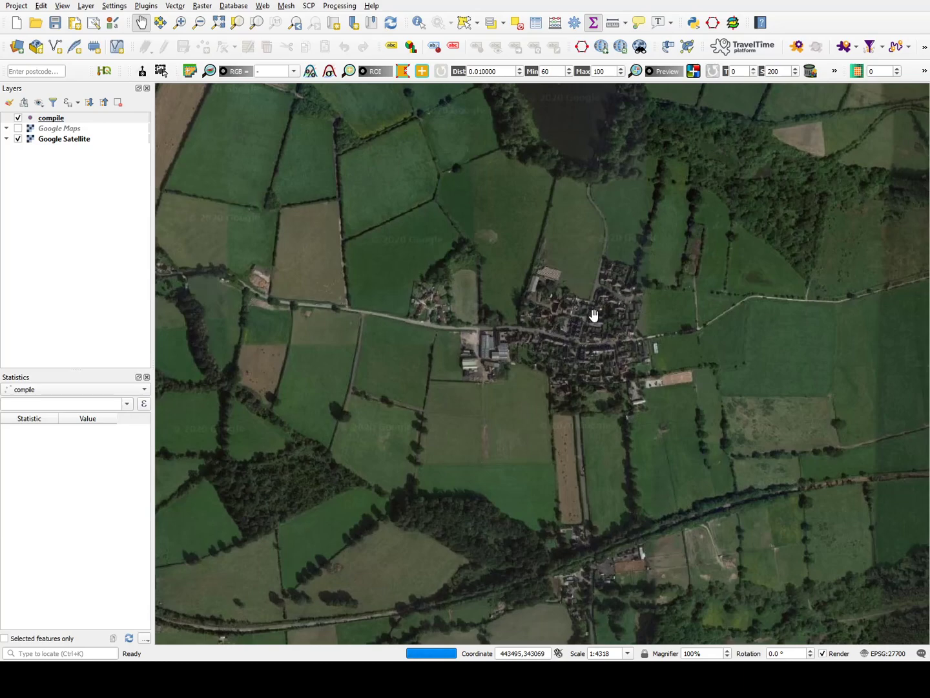
pyautogui.click(76, 119)
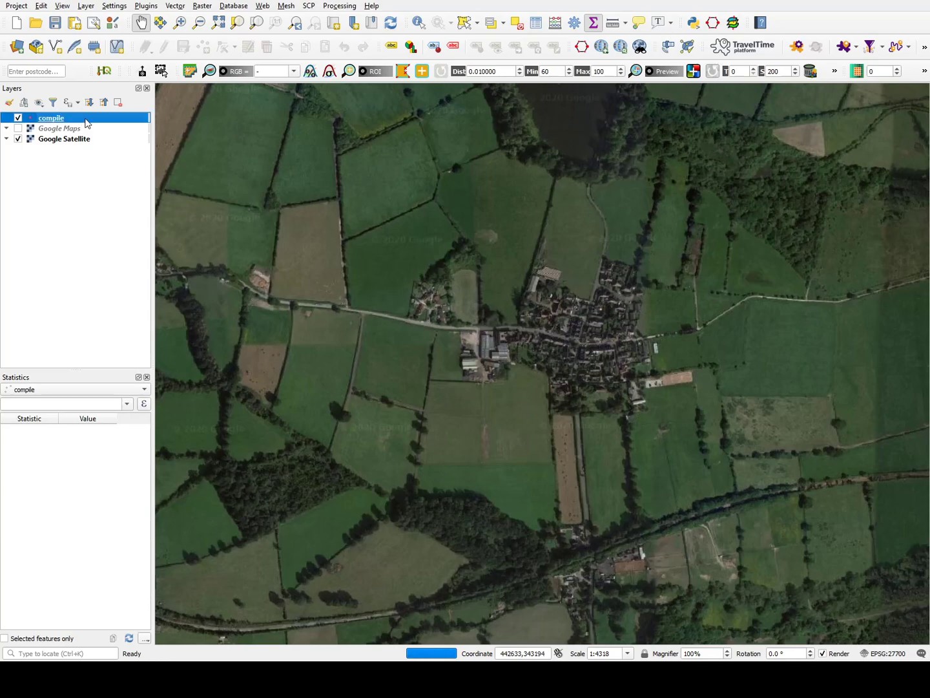